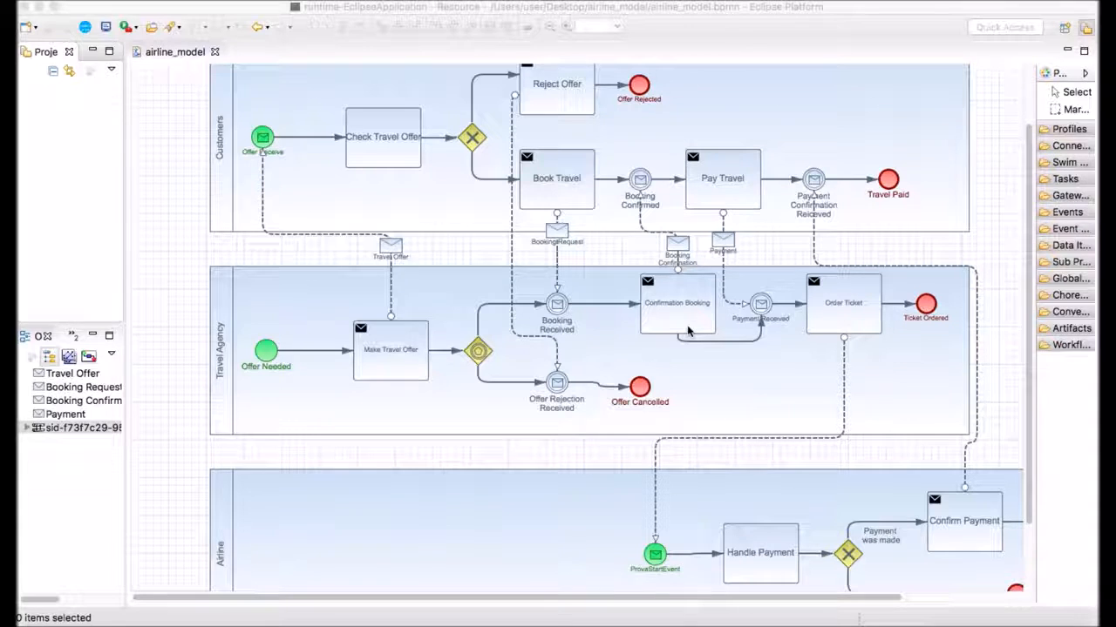
- Examine the airline BPMN model across the Customers, Travel Agency and Airline pools, including the payment end events
{"action": "scroll", "coordinate": [751, 366], "scroll_direction": "down", "scroll_amount": 1}
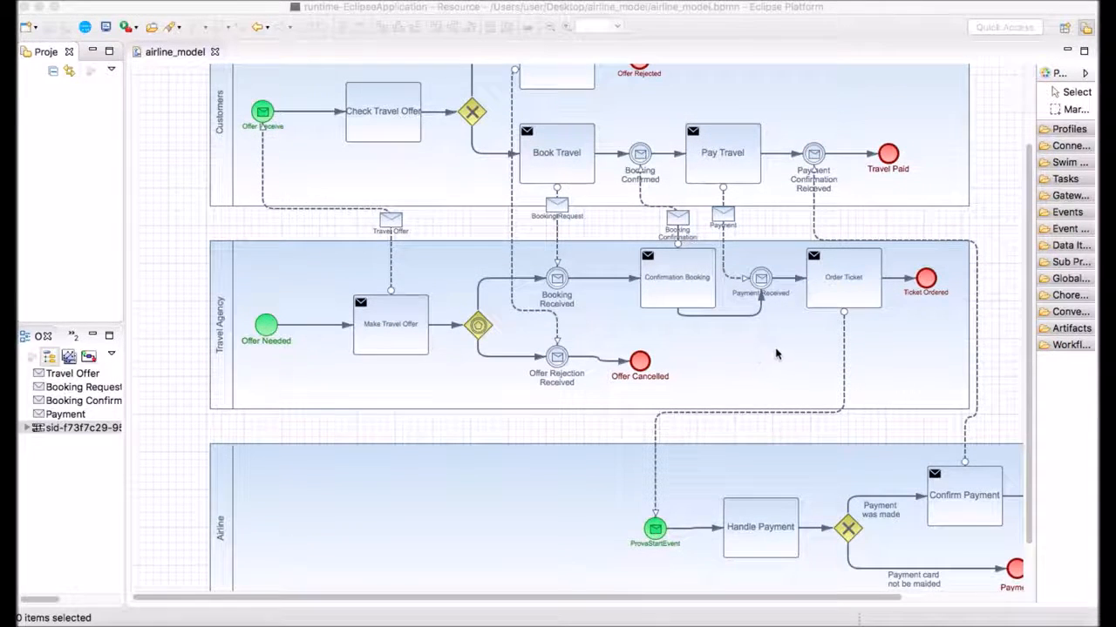
{"action": "scroll", "coordinate": [777, 354], "scroll_direction": "down", "scroll_amount": 1}
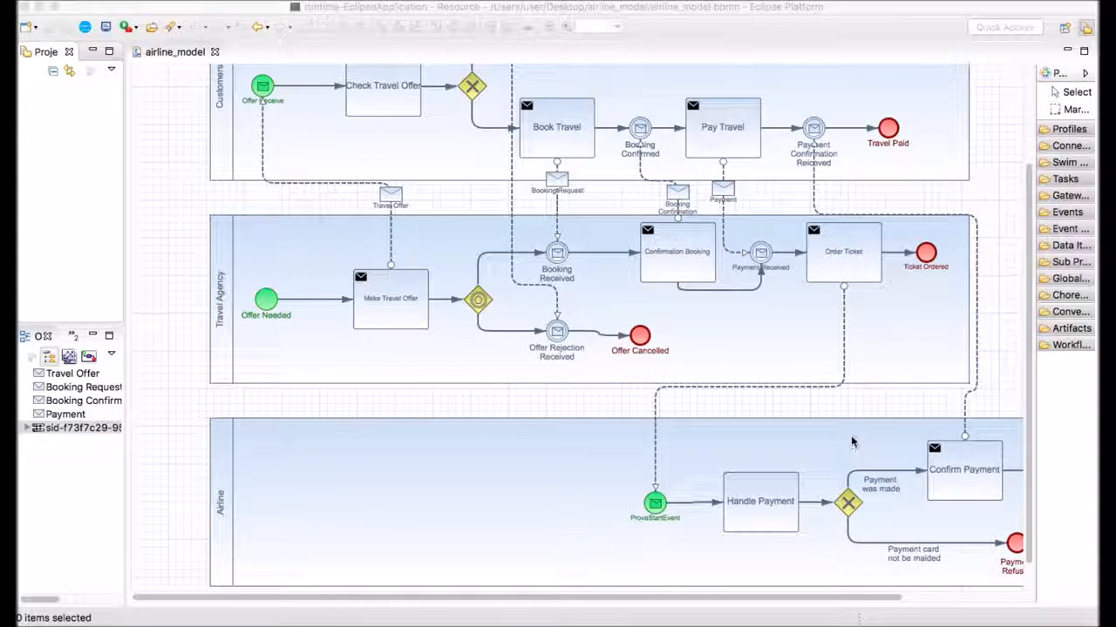
{"action": "scroll", "coordinate": [784, 515], "scroll_direction": "down", "scroll_amount": 1}
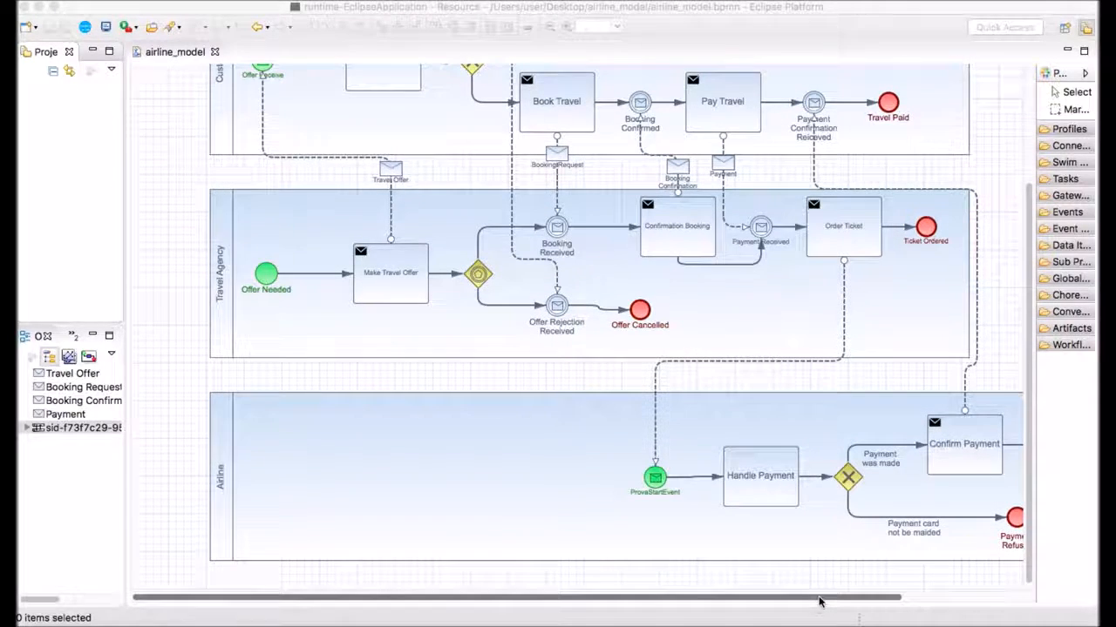
{"action": "left_click", "coordinate": [827, 597]}
{"action": "left_click_drag", "start_coordinate": [827, 598], "coordinate": [934, 599]}
{"action": "mouse_move", "coordinate": [843, 475]}
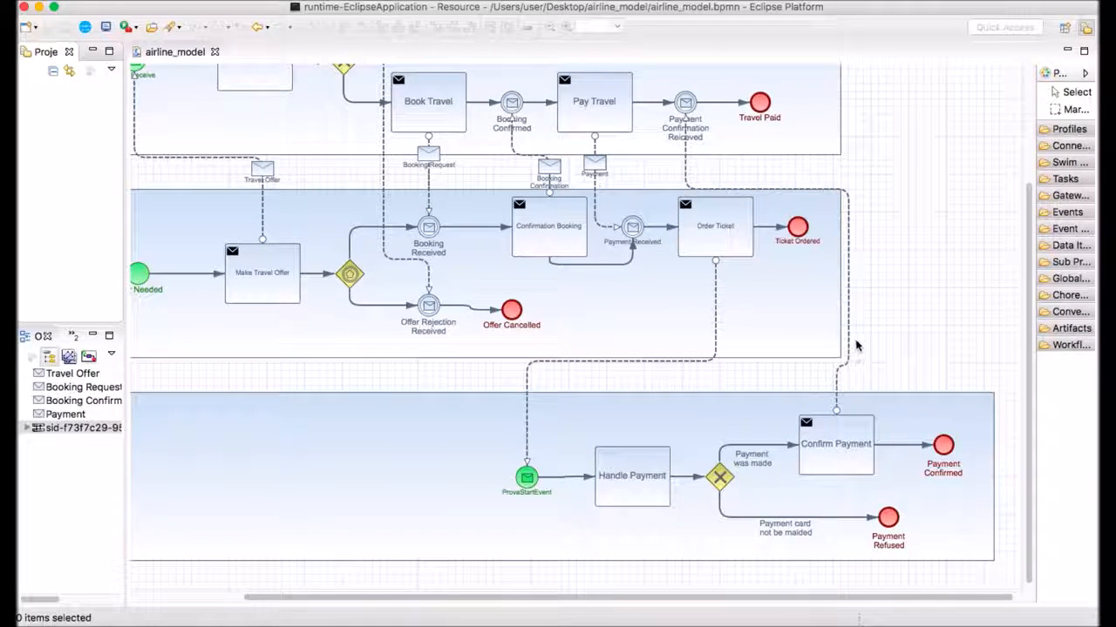
{"action": "scroll", "coordinate": [856, 346], "scroll_direction": "up", "scroll_amount": 4}
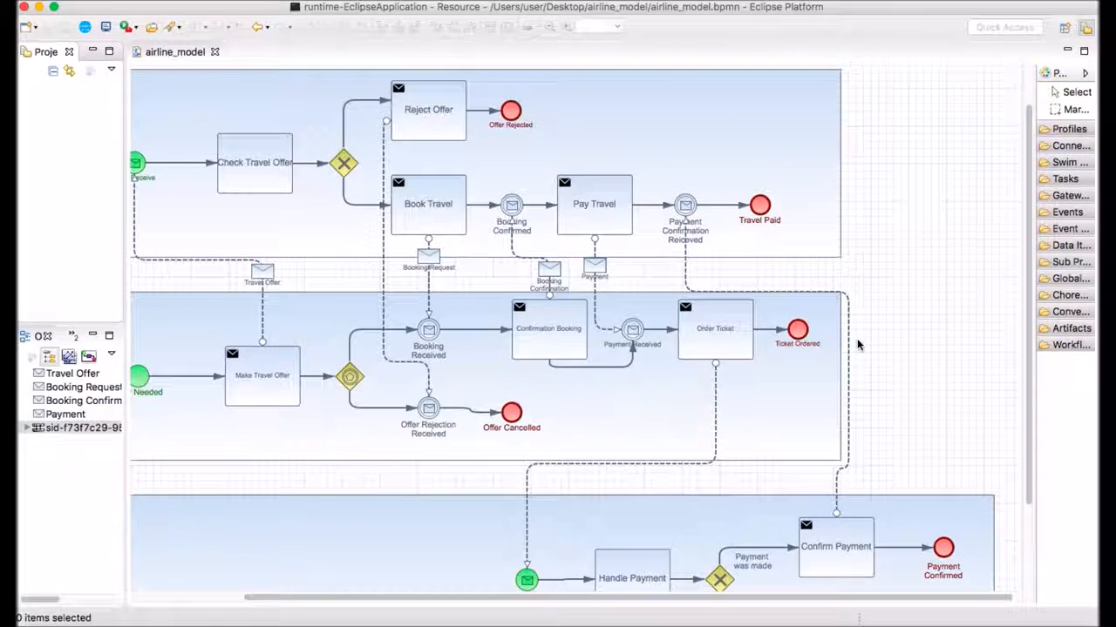
{"action": "left_click_drag", "start_coordinate": [761, 602], "coordinate": [616, 604]}
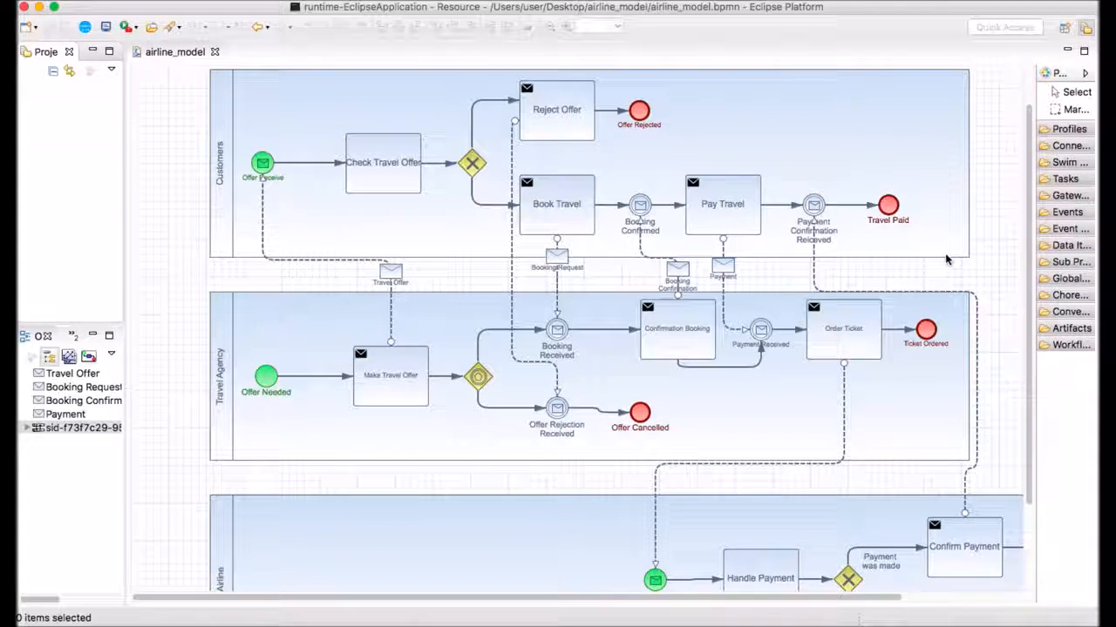
{"action": "scroll", "coordinate": [946, 259], "scroll_direction": "down", "scroll_amount": 2}
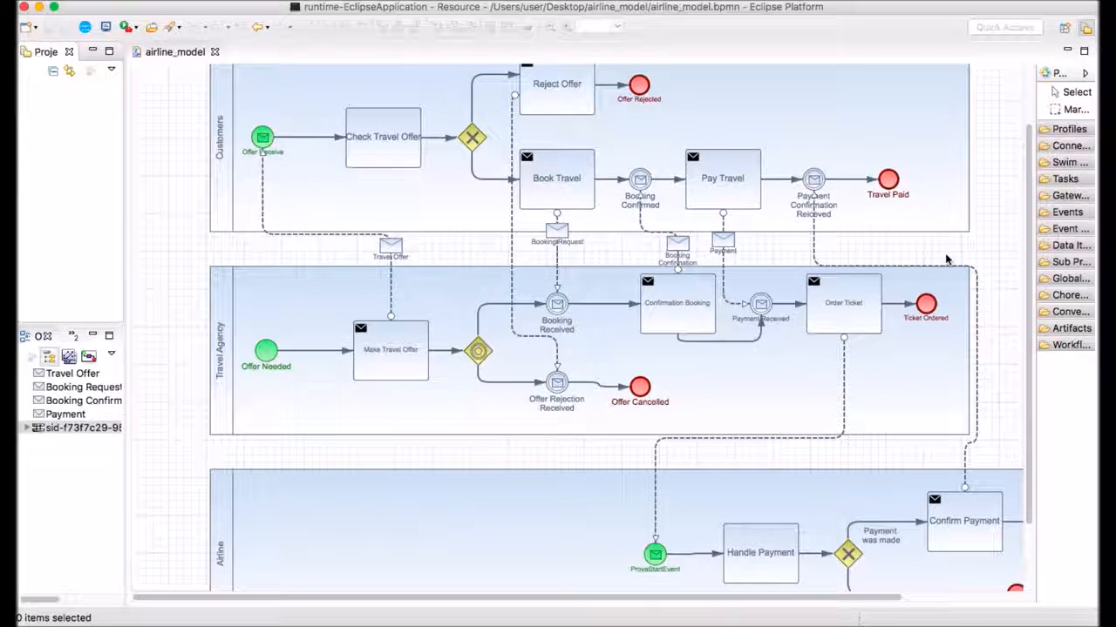
{"action": "scroll", "coordinate": [950, 259], "scroll_direction": "up", "scroll_amount": 2}
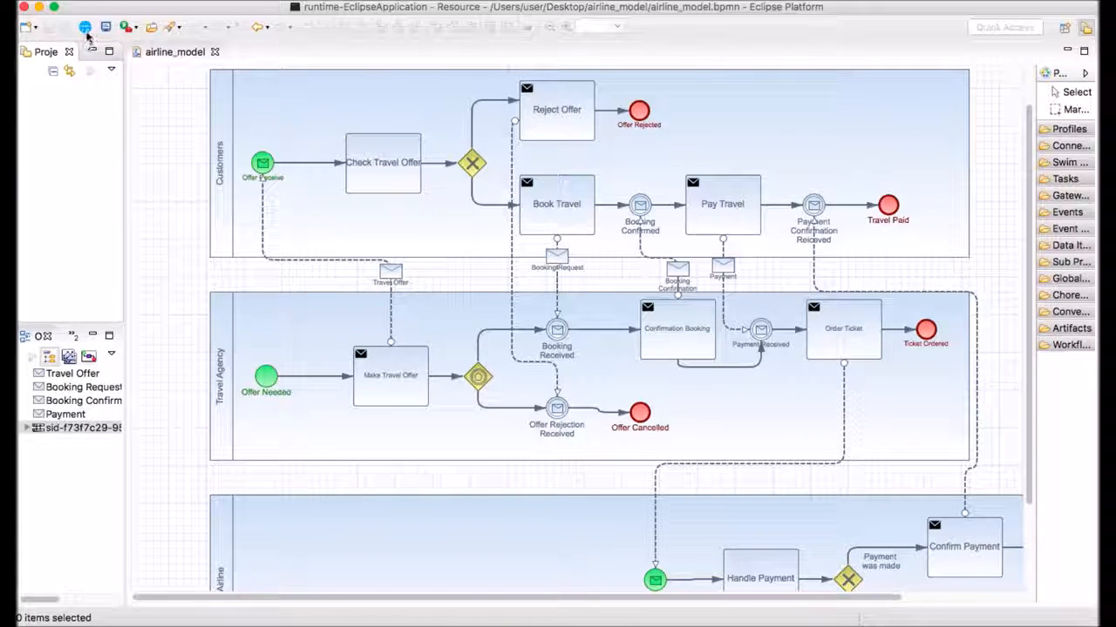
- Open the BProVe tool and choose airline_model.bpmn from the Desktop's airline_model folder as the model to upload
{"action": "left_click", "coordinate": [85, 28]}
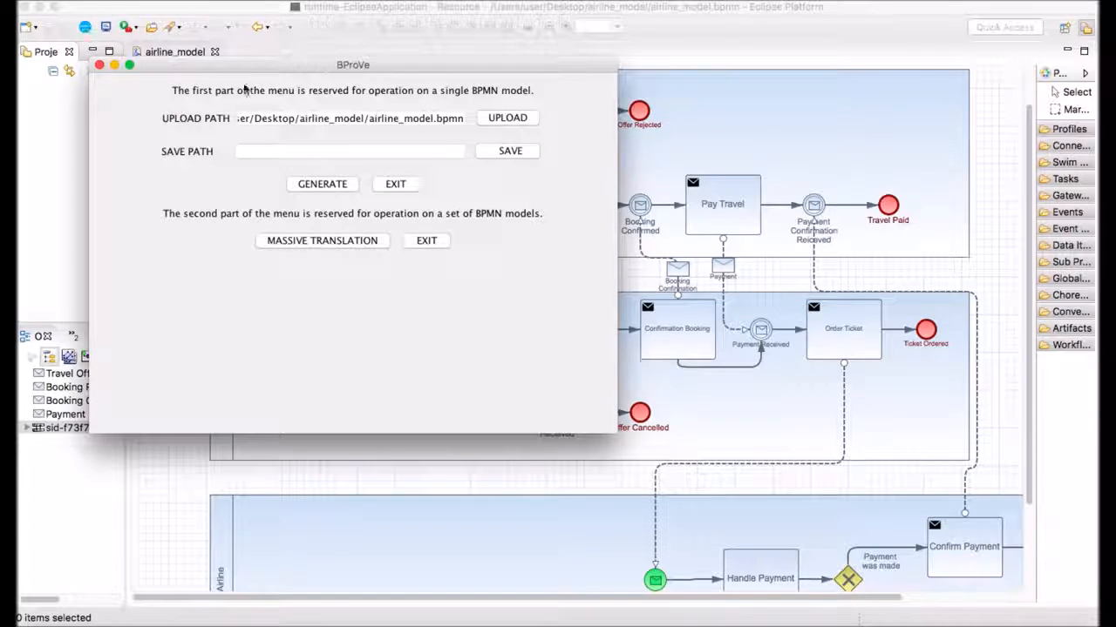
{"action": "left_click_drag", "start_coordinate": [288, 73], "coordinate": [250, 184]}
{"action": "left_click", "coordinate": [473, 228]}
{"action": "left_click", "coordinate": [552, 194]}
{"action": "left_click", "coordinate": [542, 253]}
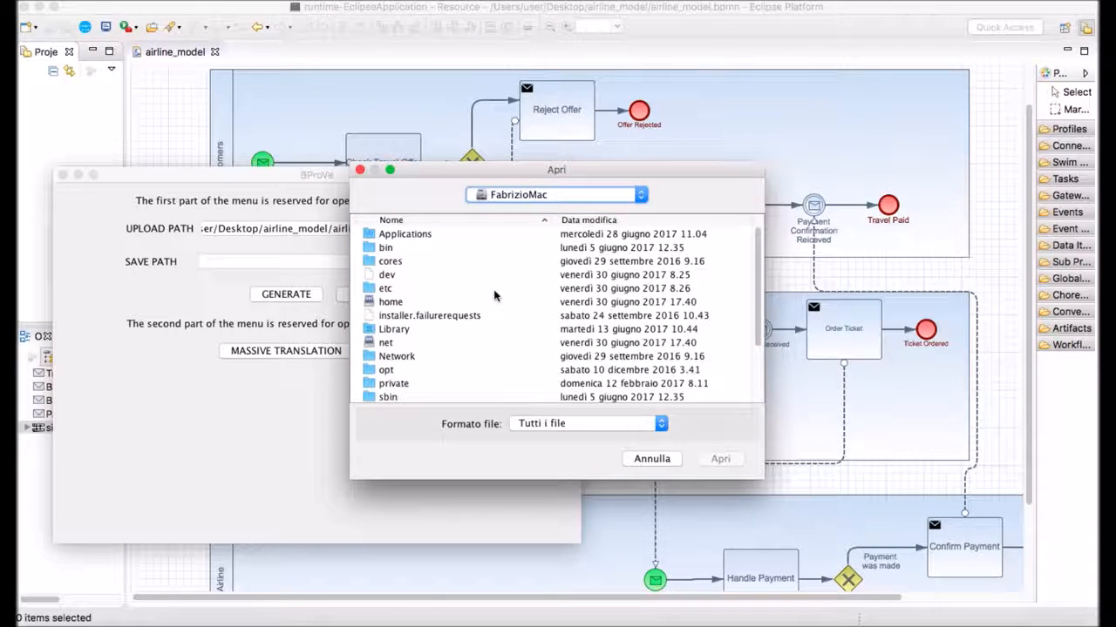
{"action": "scroll", "coordinate": [492, 301], "scroll_direction": "down", "scroll_amount": 3}
{"action": "double_click", "coordinate": [399, 358]}
{"action": "double_click", "coordinate": [394, 249]}
{"action": "double_click", "coordinate": [437, 317]}
{"action": "double_click", "coordinate": [407, 303]}
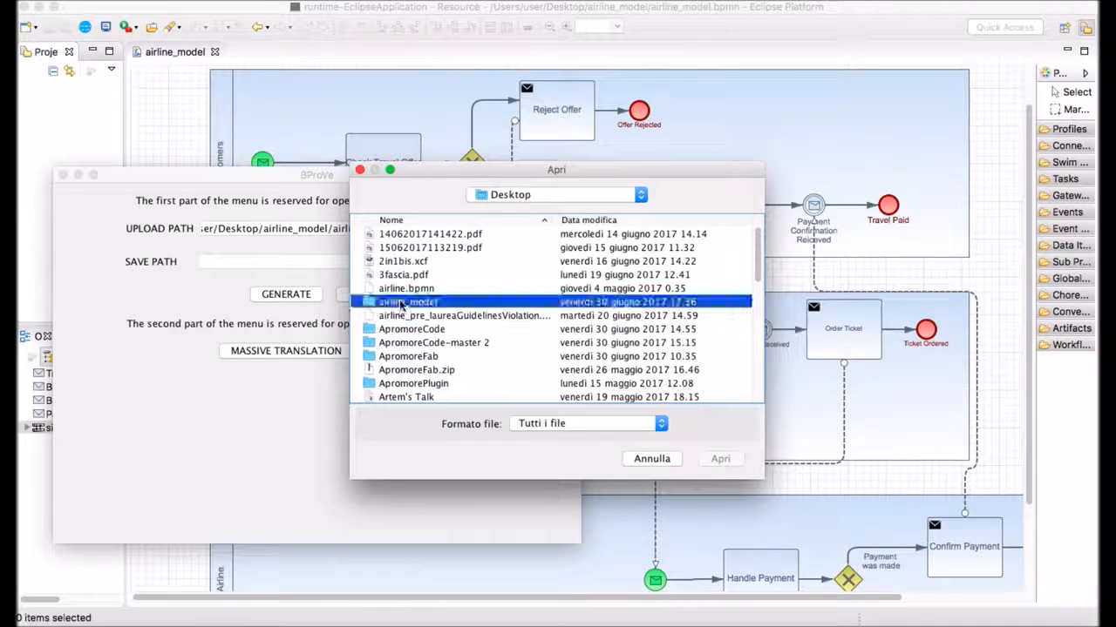
{"action": "double_click", "coordinate": [421, 240]}
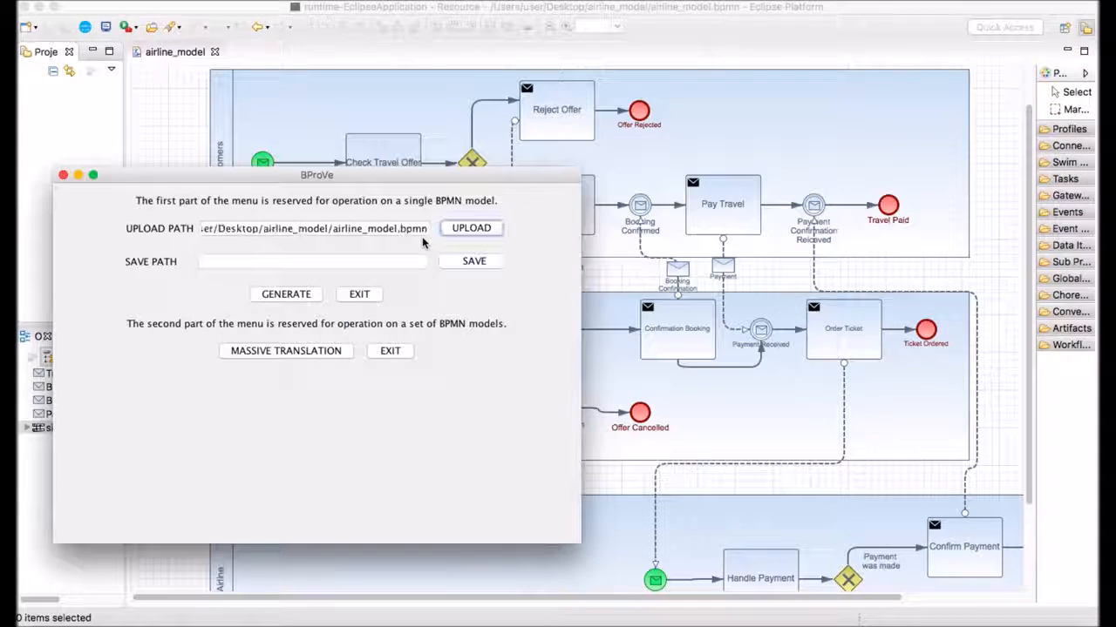
- Set the save path to a file named airline_parsed_model in the Desktop's airline_model folder
{"action": "left_click", "coordinate": [474, 263]}
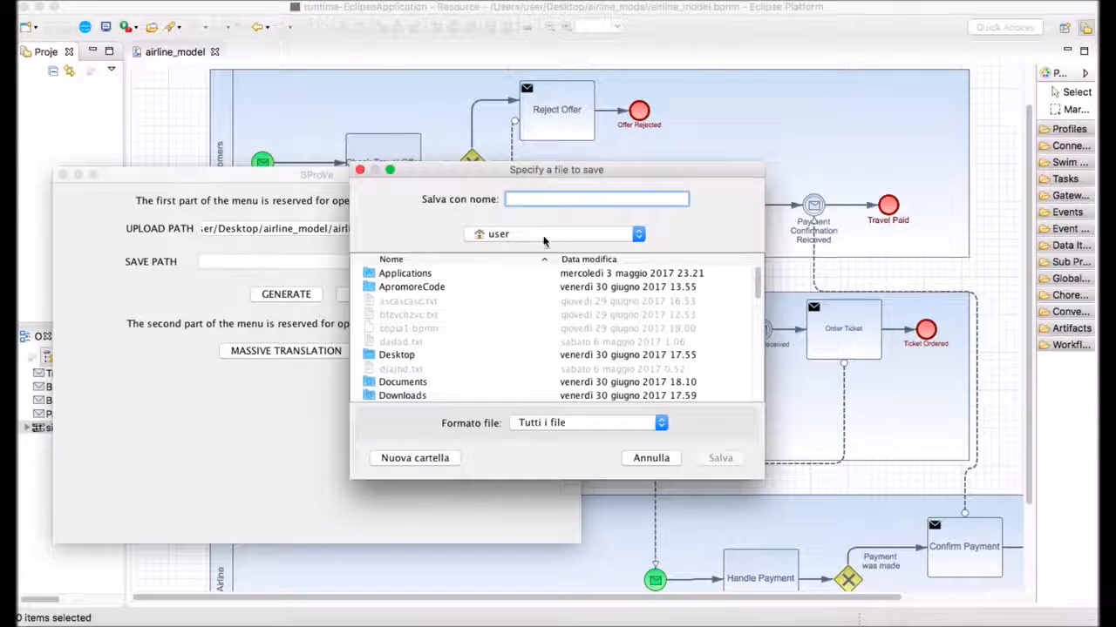
{"action": "double_click", "coordinate": [399, 355]}
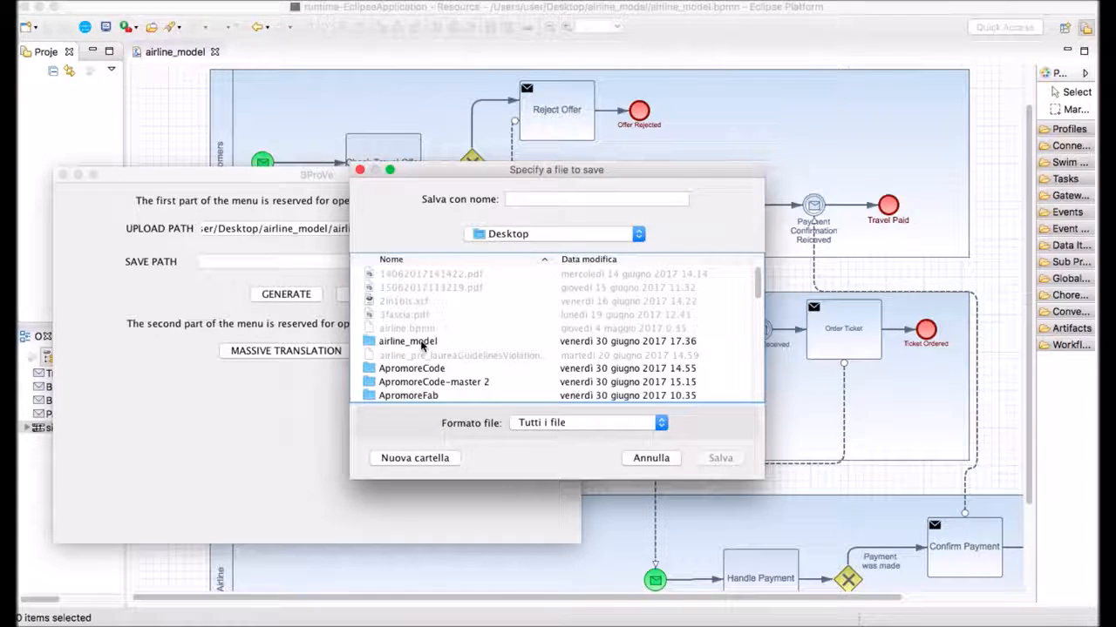
{"action": "double_click", "coordinate": [430, 341]}
{"action": "left_click", "coordinate": [547, 200]}
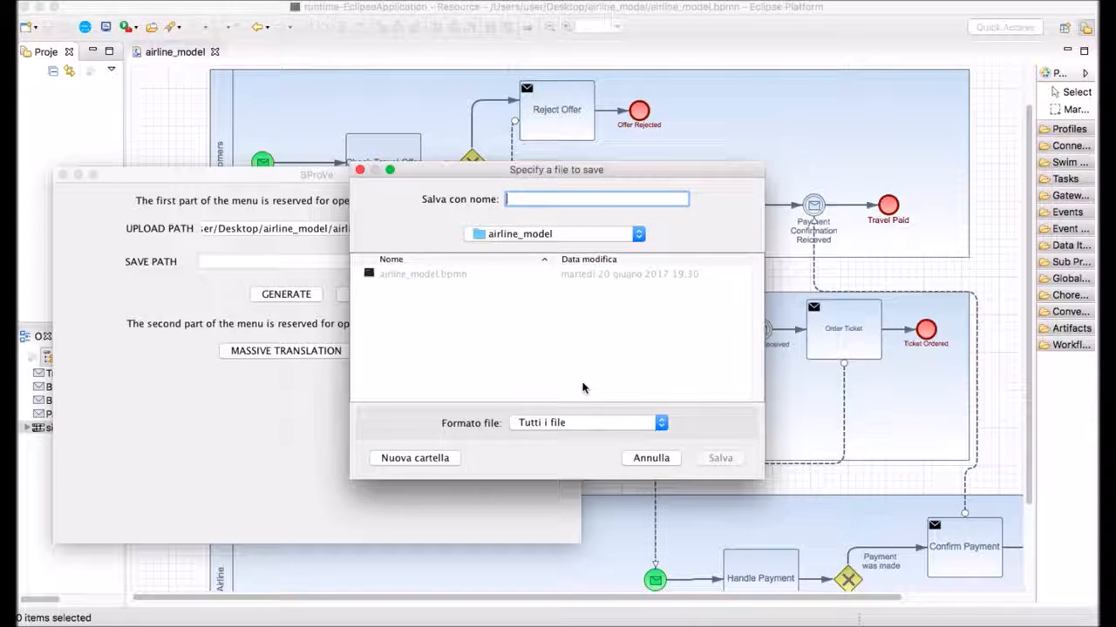
{"action": "type", "text": "airline_"}
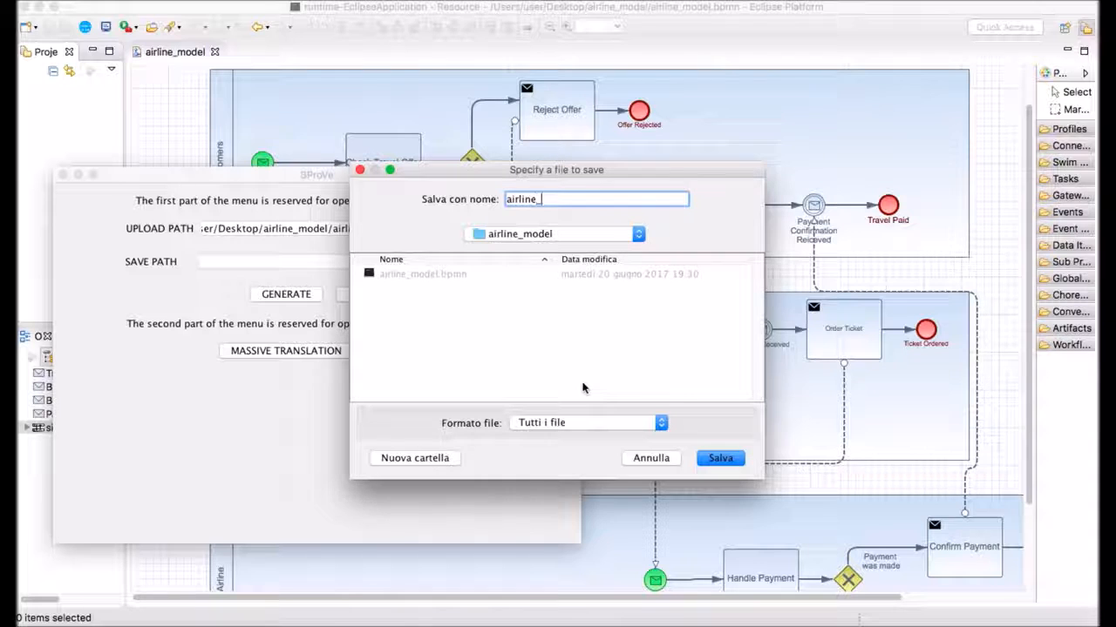
{"action": "type", "text": "parsed_model"}
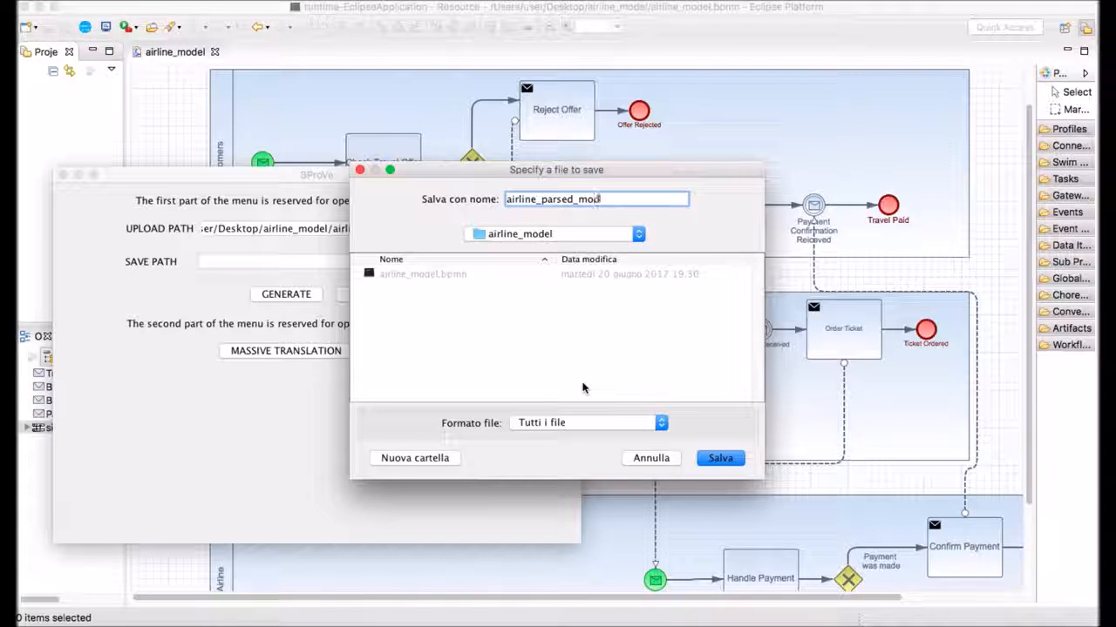
{"action": "left_click", "coordinate": [724, 459]}
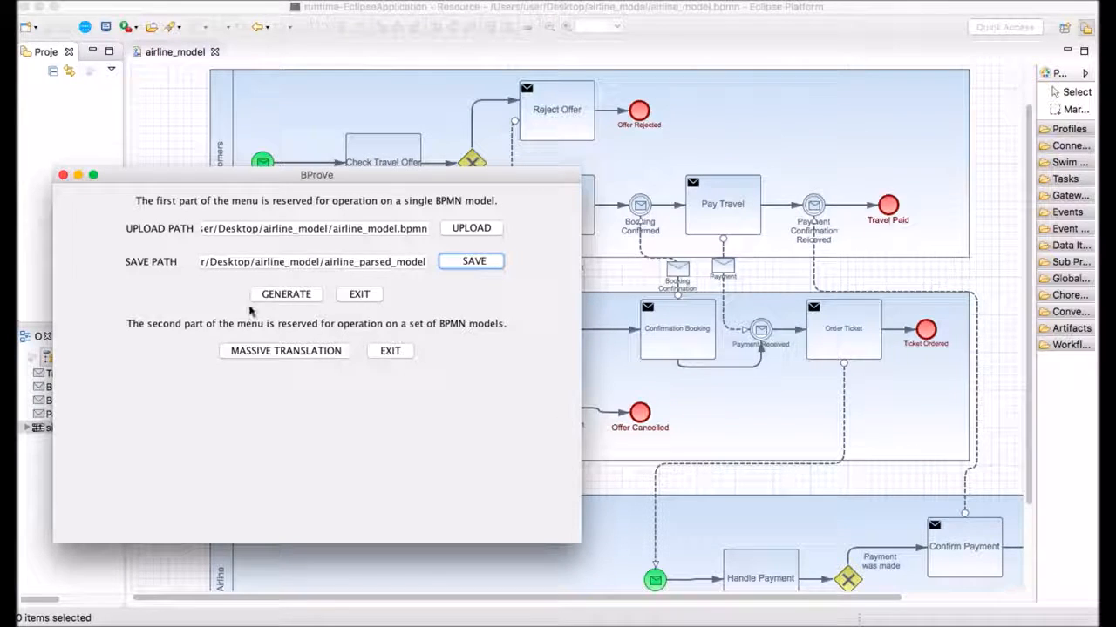
- Generate the parsed model and proceed with Properties Verification
{"action": "left_click", "coordinate": [288, 295]}
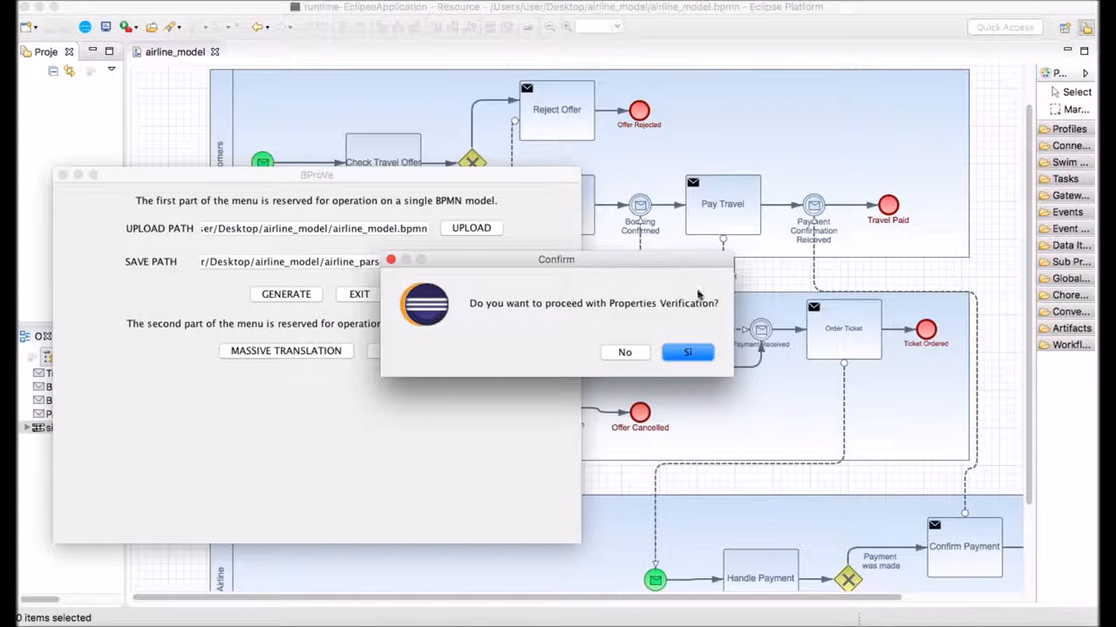
{"action": "left_click", "coordinate": [695, 353]}
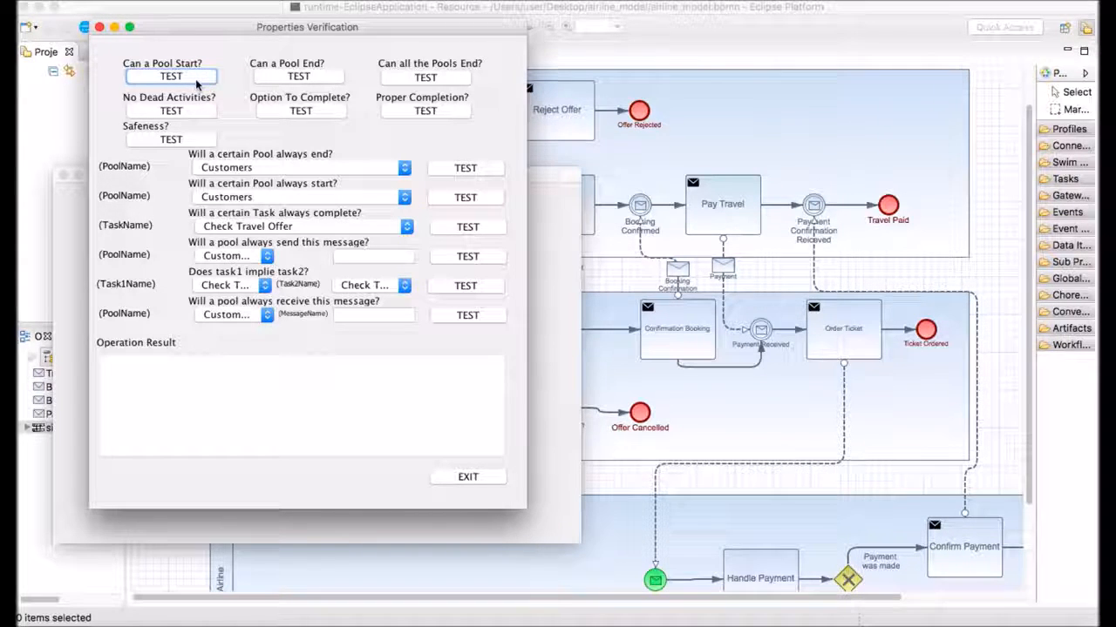
- Test whether a pool can start and whether all the pools can end
{"action": "left_click", "coordinate": [197, 83]}
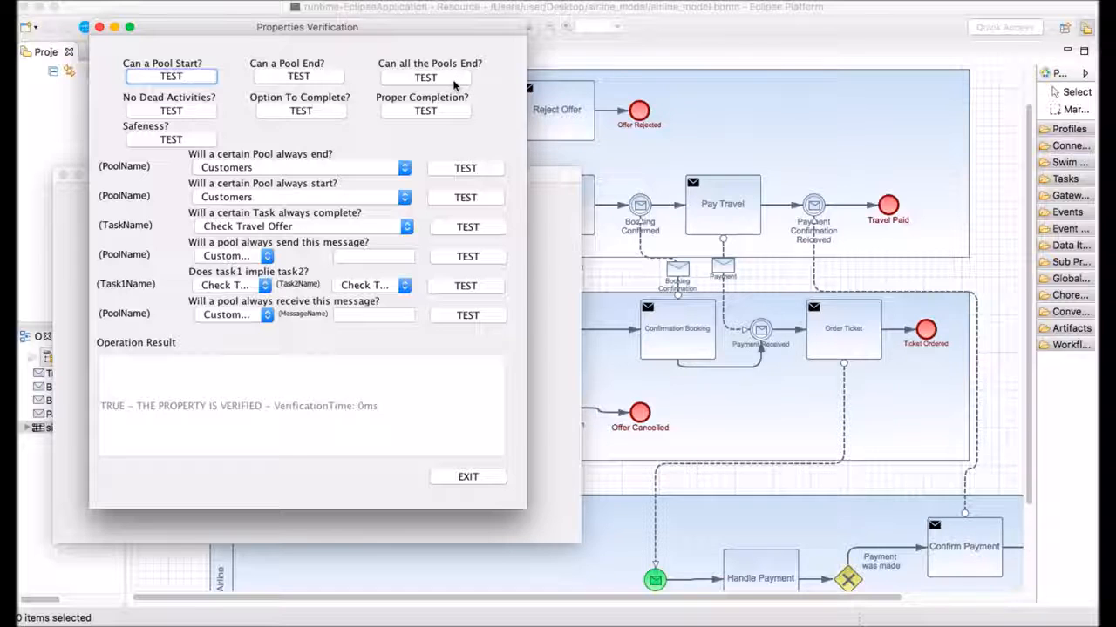
{"action": "left_click", "coordinate": [444, 84]}
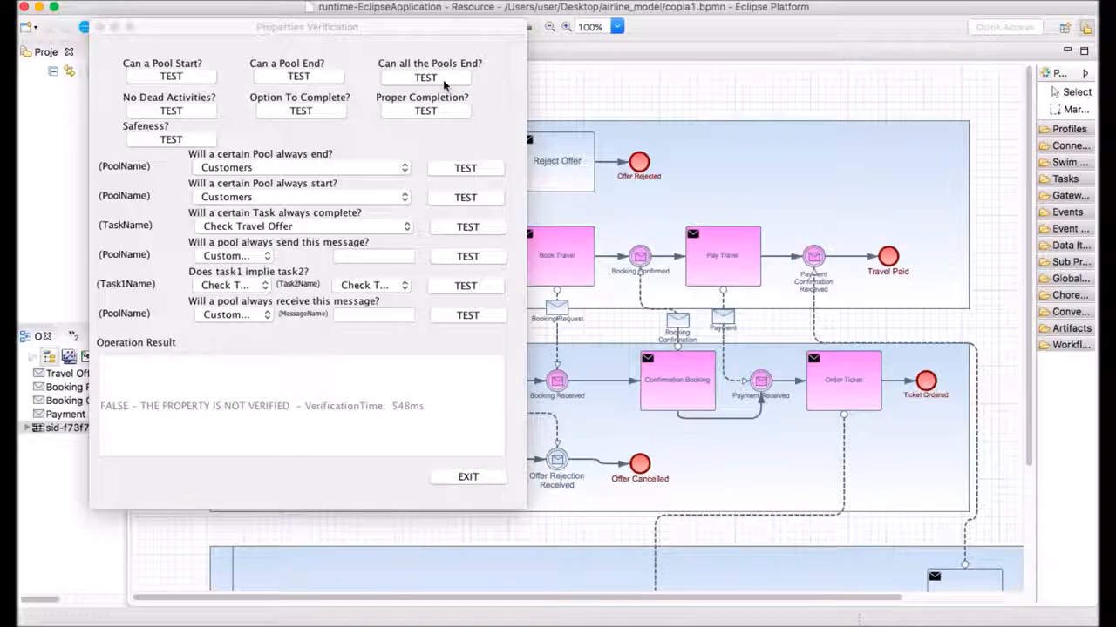
{"action": "left_click", "coordinate": [444, 83]}
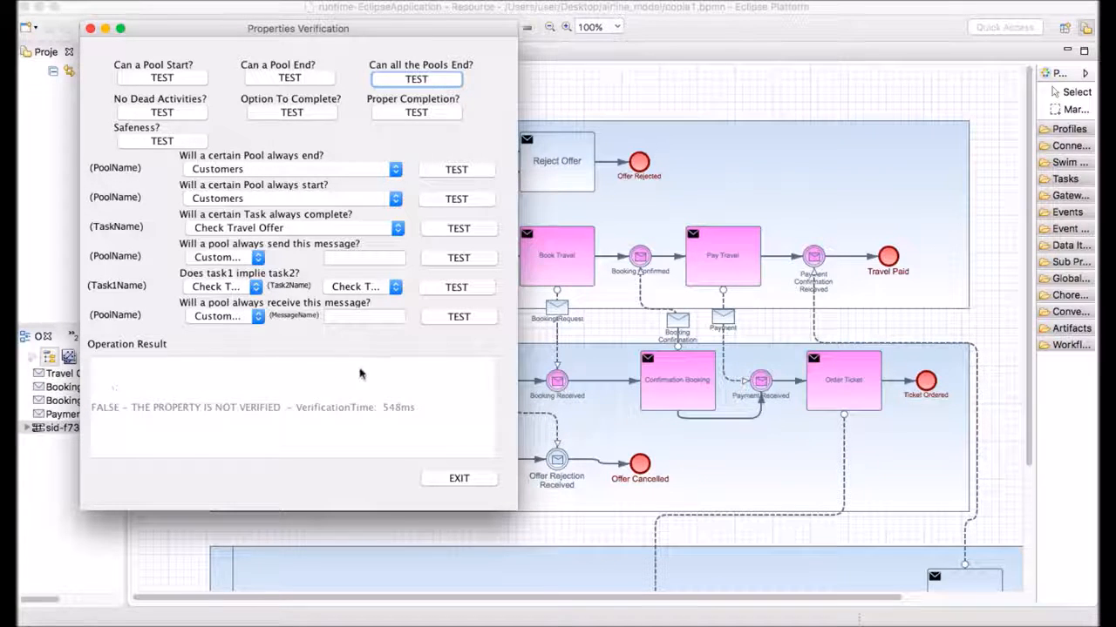
- Move the verification window aside and examine the highlighted execution path through all three pools in the copia1 diagram
{"action": "left_click_drag", "start_coordinate": [403, 35], "coordinate": [373, 157]}
{"action": "left_click_drag", "start_coordinate": [152, 164], "coordinate": [101, 90]}
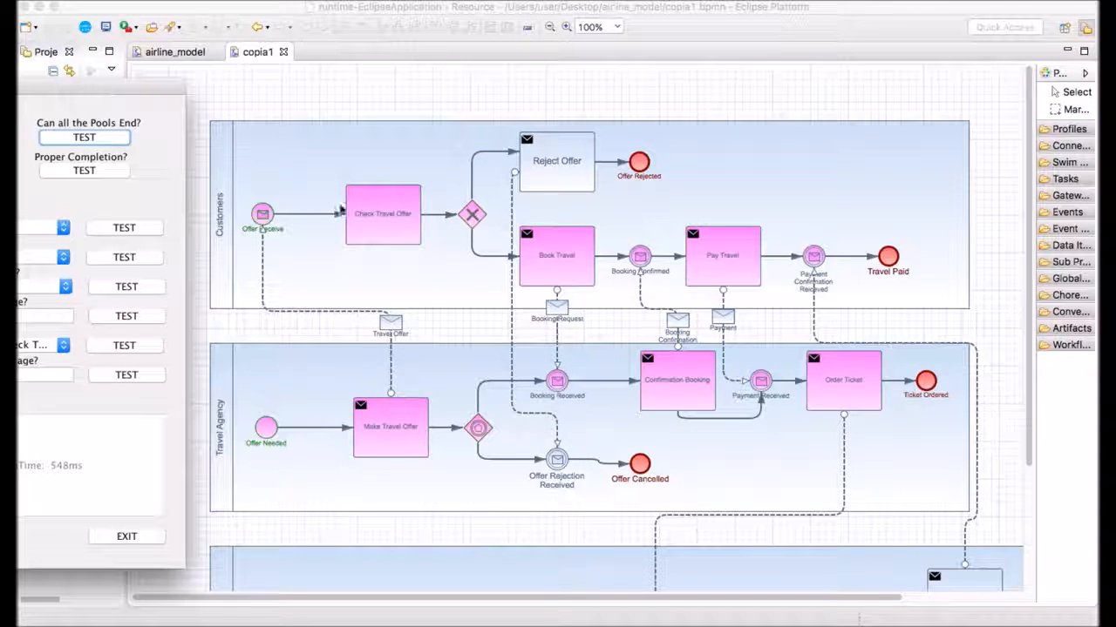
{"action": "scroll", "coordinate": [340, 209], "scroll_direction": "down", "scroll_amount": 2}
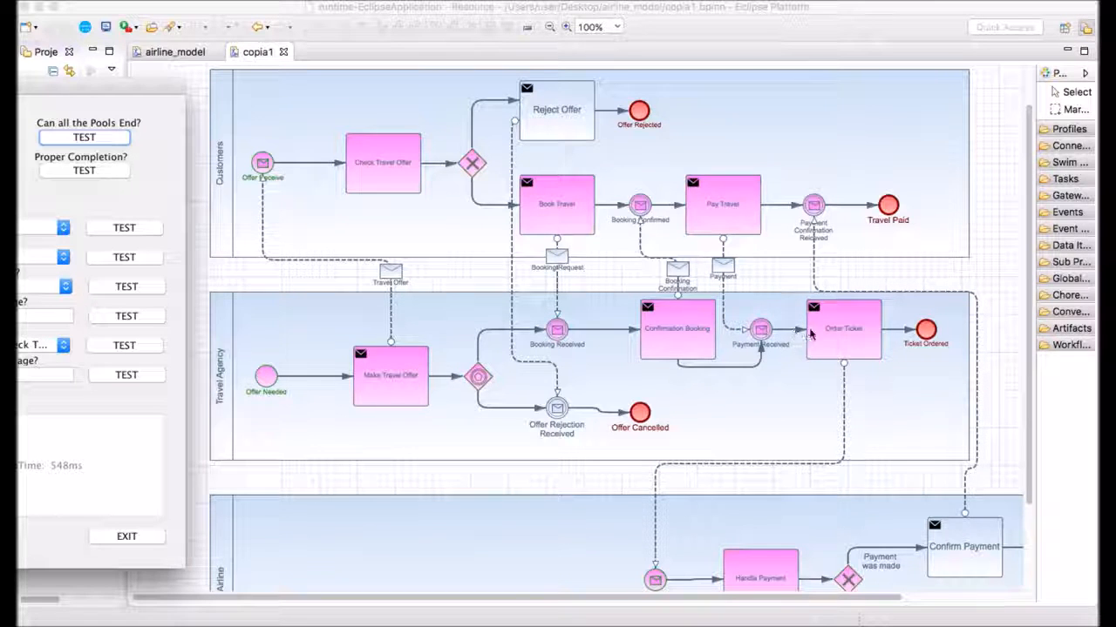
{"action": "scroll", "coordinate": [842, 343], "scroll_direction": "down", "scroll_amount": 2}
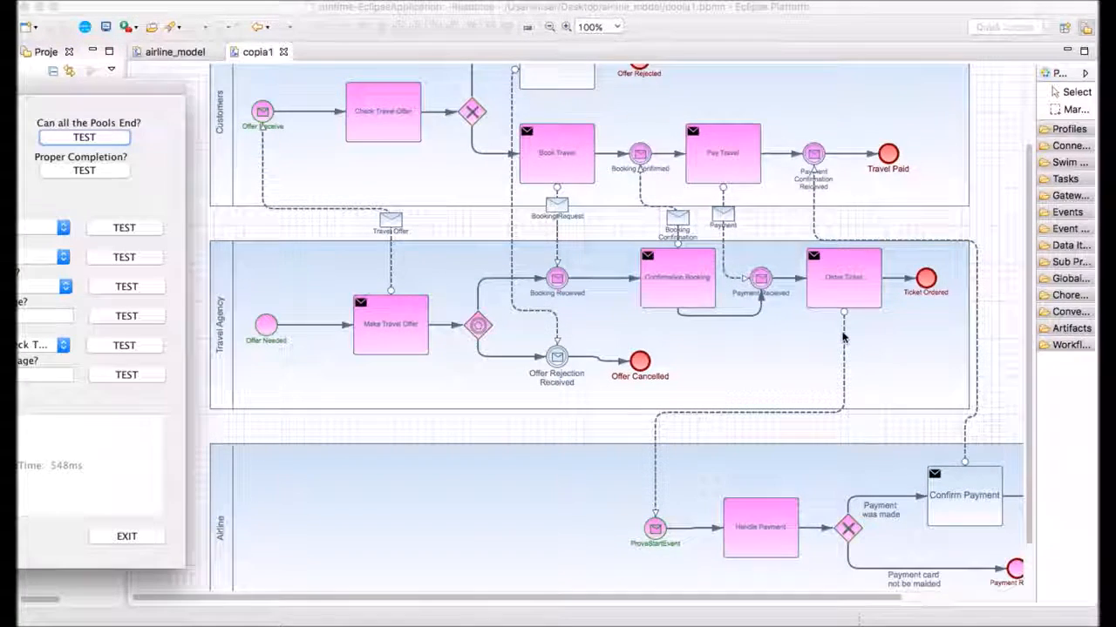
{"action": "scroll", "coordinate": [842, 343], "scroll_direction": "down", "scroll_amount": 1}
{"action": "left_click_drag", "start_coordinate": [735, 605], "coordinate": [871, 603]}
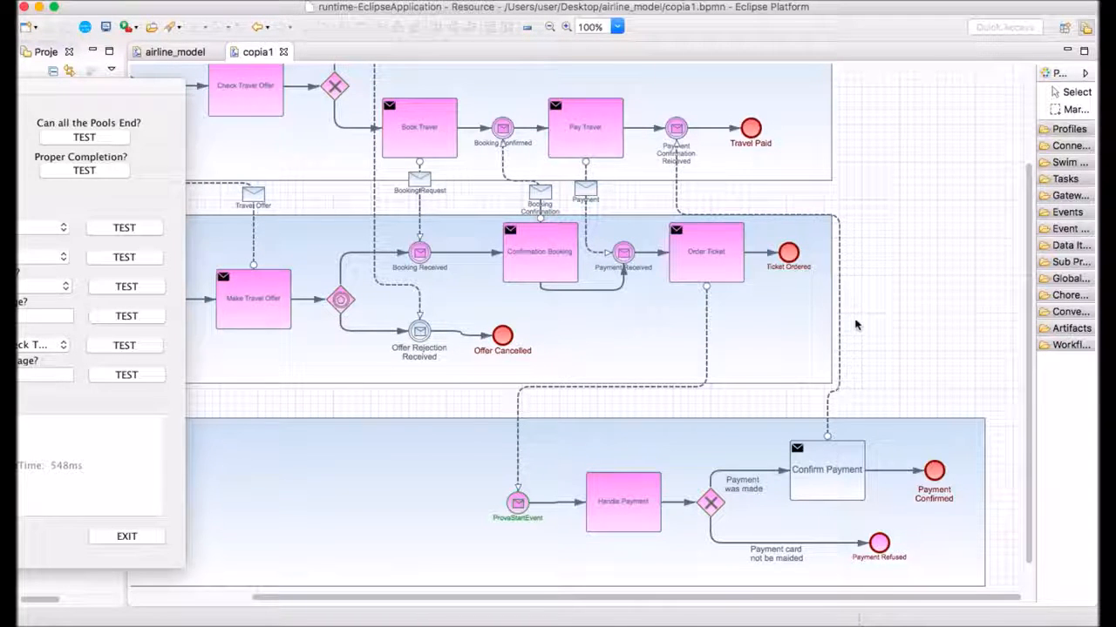
{"action": "scroll", "coordinate": [849, 381], "scroll_direction": "up", "scroll_amount": 3}
{"action": "scroll", "coordinate": [850, 382], "scroll_direction": "left", "scroll_amount": 5}
{"action": "scroll", "coordinate": [850, 382], "scroll_direction": "up", "scroll_amount": 1}
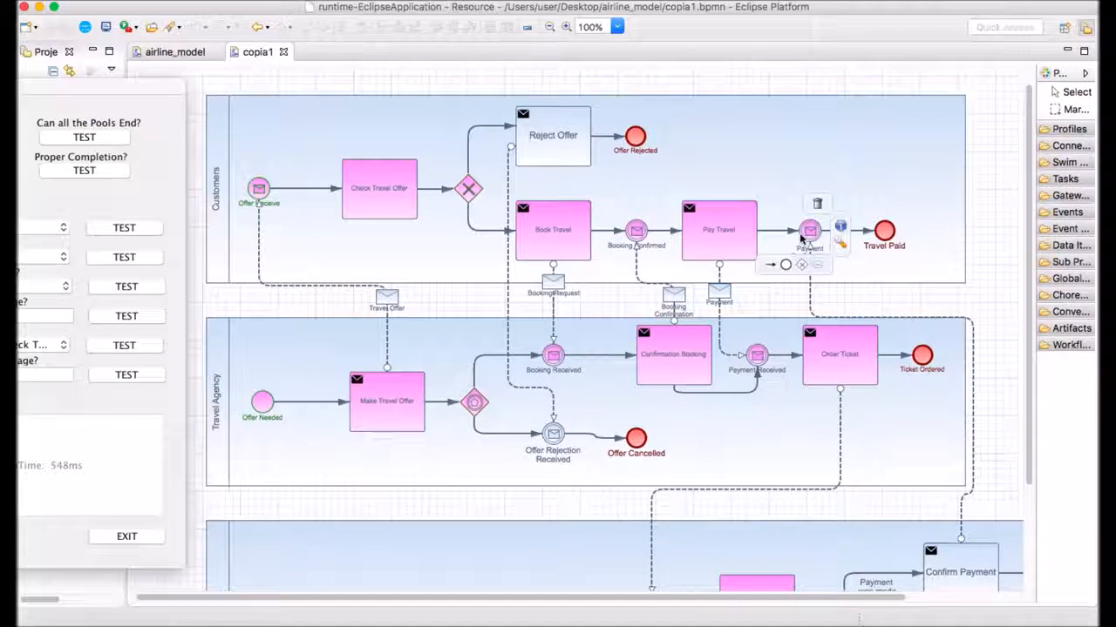
{"action": "mouse_move", "coordinate": [886, 231]}
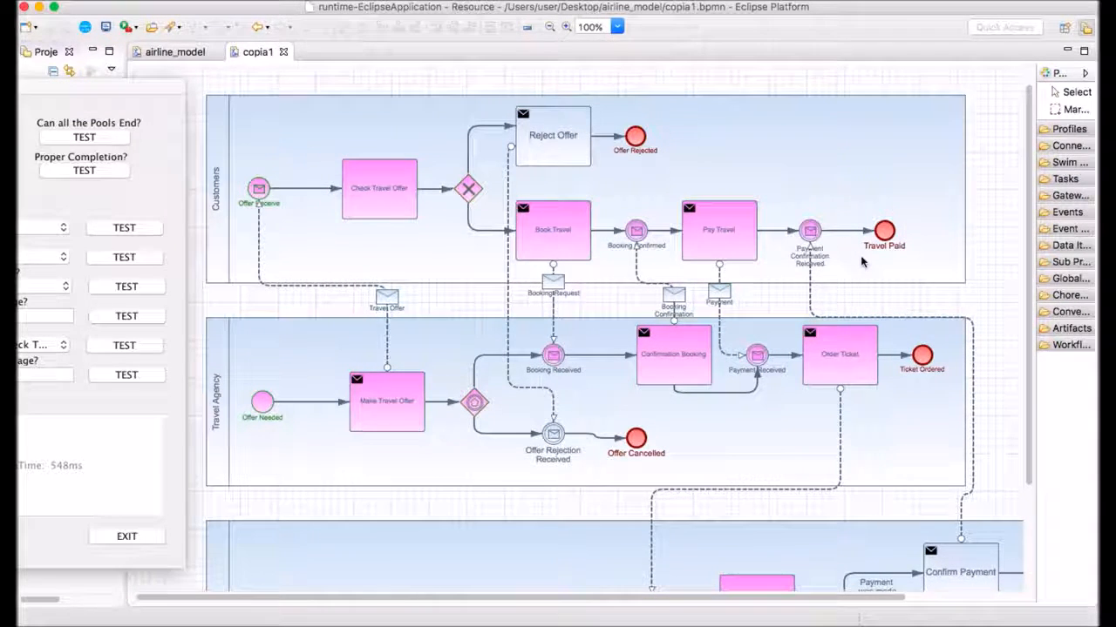
- Test the No Dead Activities property and whether the Travel Agency pool will always end
{"action": "left_click_drag", "start_coordinate": [116, 87], "coordinate": [506, 90]}
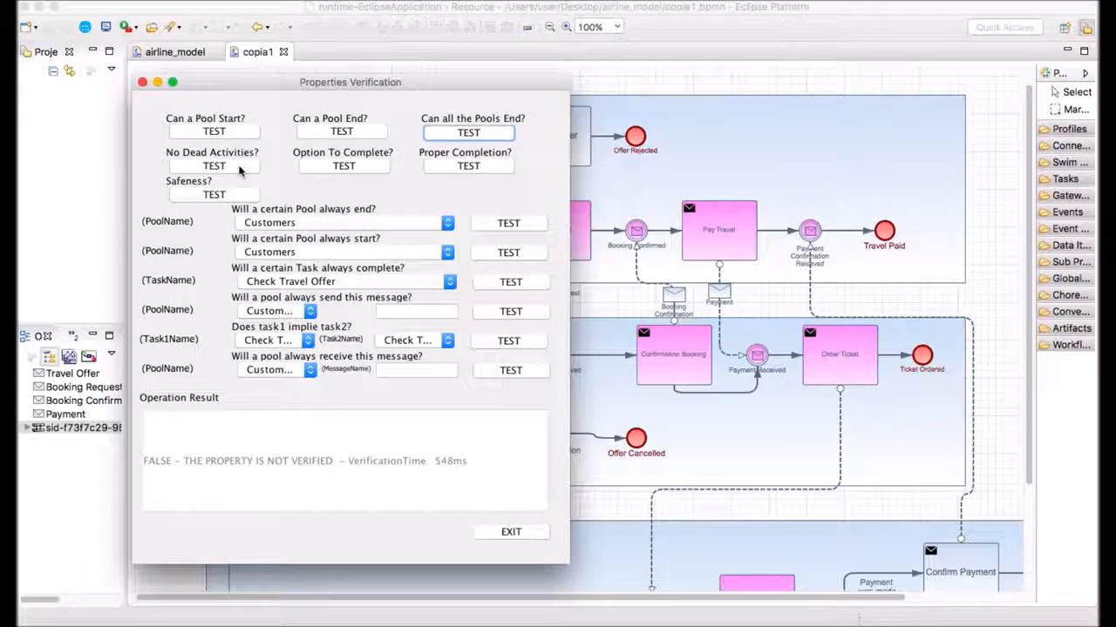
{"action": "left_click", "coordinate": [240, 167]}
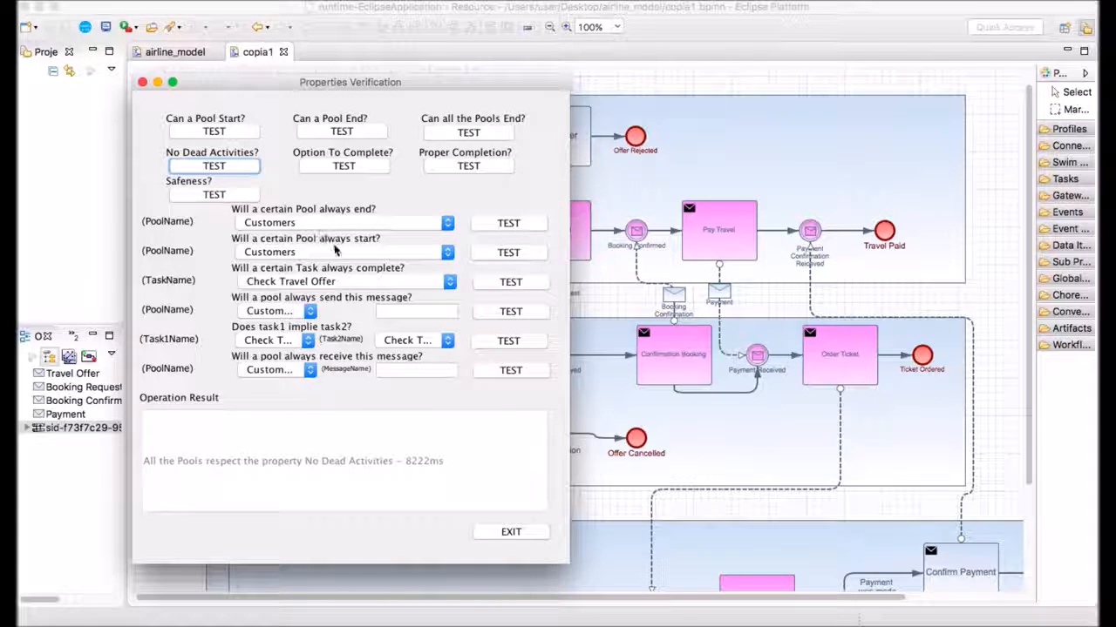
{"action": "left_click", "coordinate": [426, 223]}
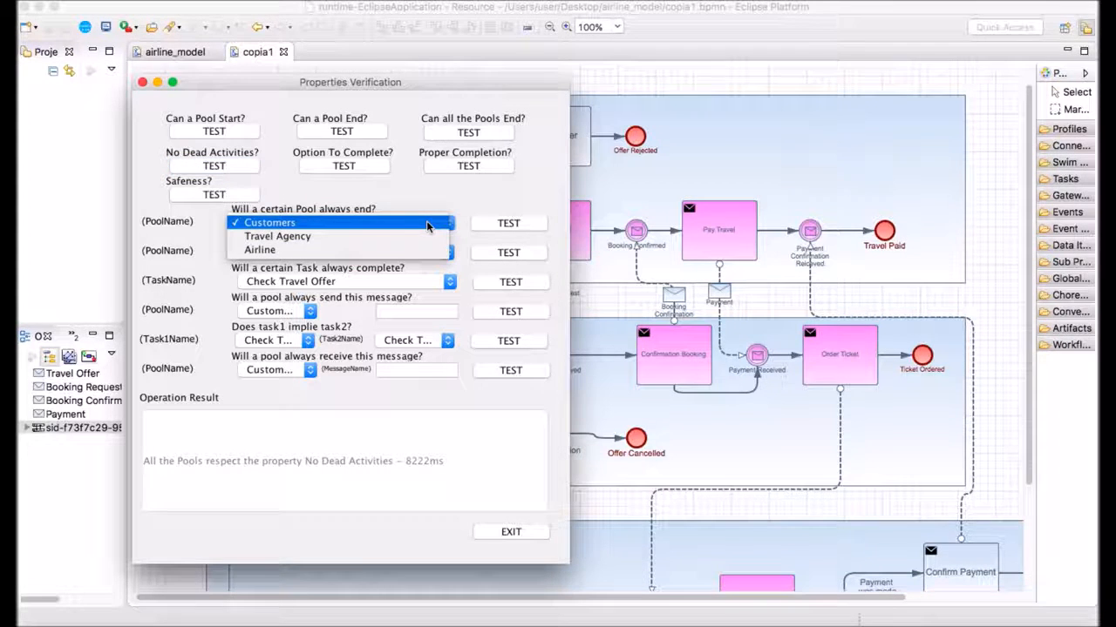
{"action": "left_click", "coordinate": [396, 238]}
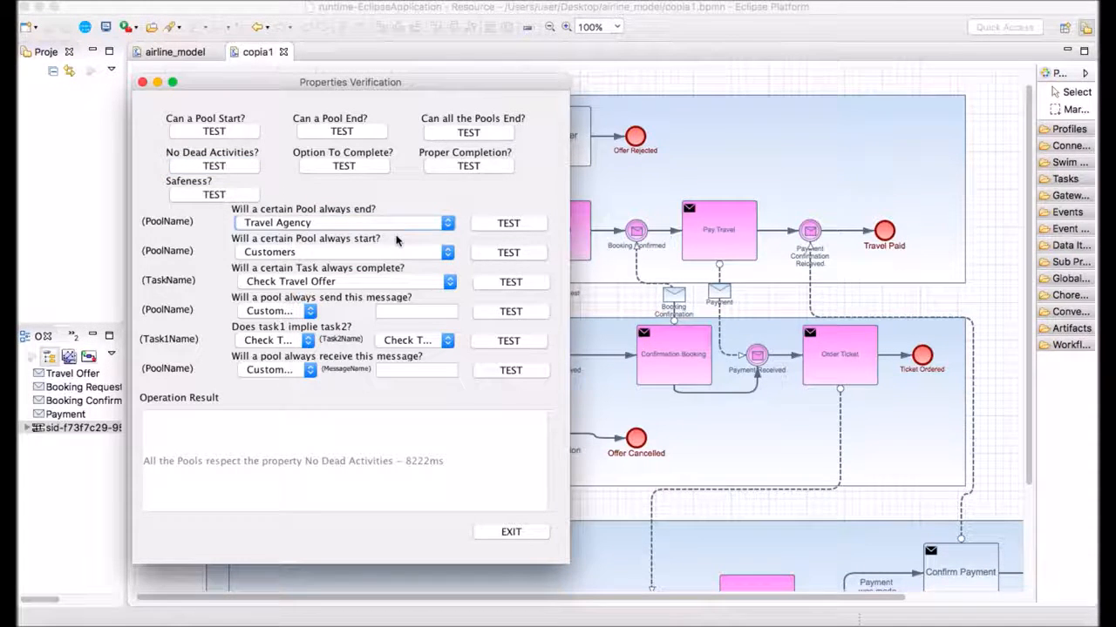
{"action": "left_click", "coordinate": [506, 224]}
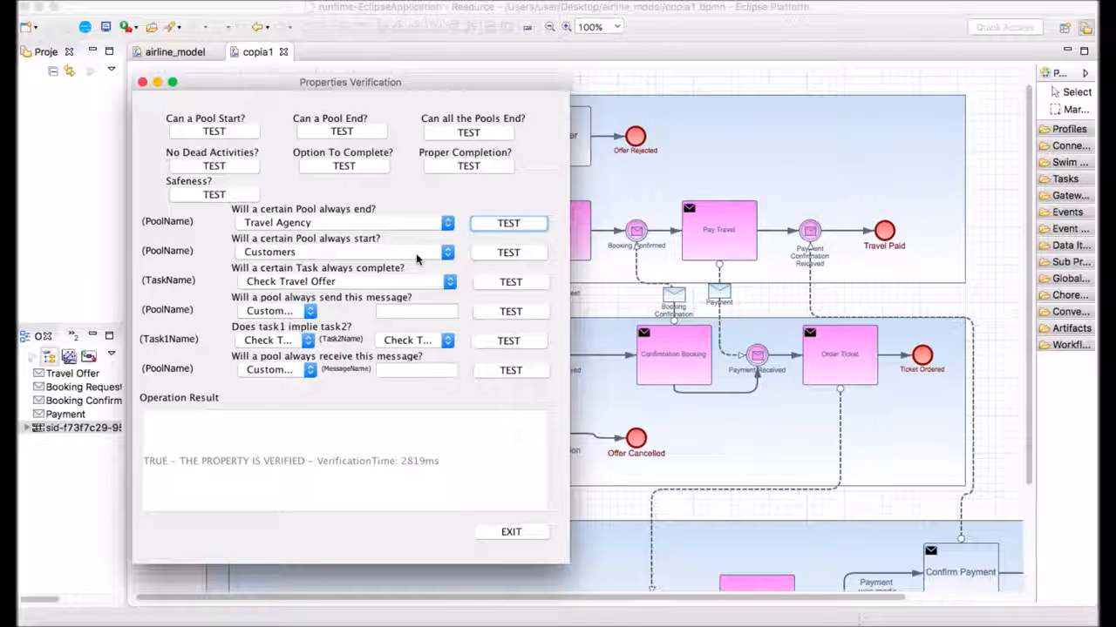
{"action": "scroll", "coordinate": [462, 247], "scroll_direction": "up", "scroll_amount": 1}
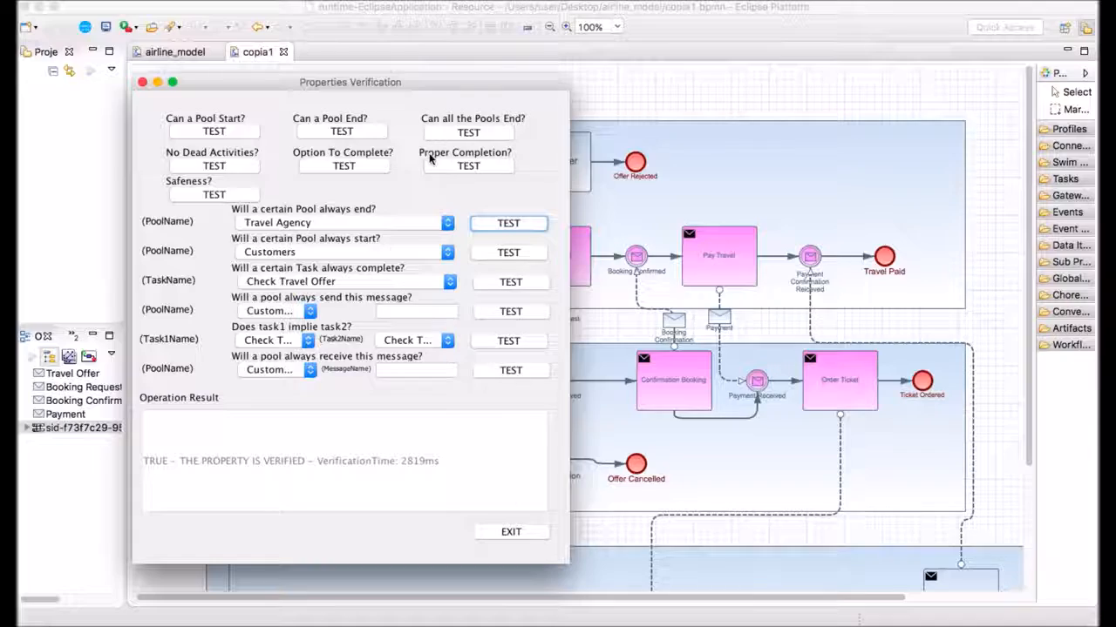
- Move the verification window off the start of the pools and test whether the Make Travel Offer task will always complete
{"action": "left_click_drag", "start_coordinate": [489, 83], "coordinate": [867, 88]}
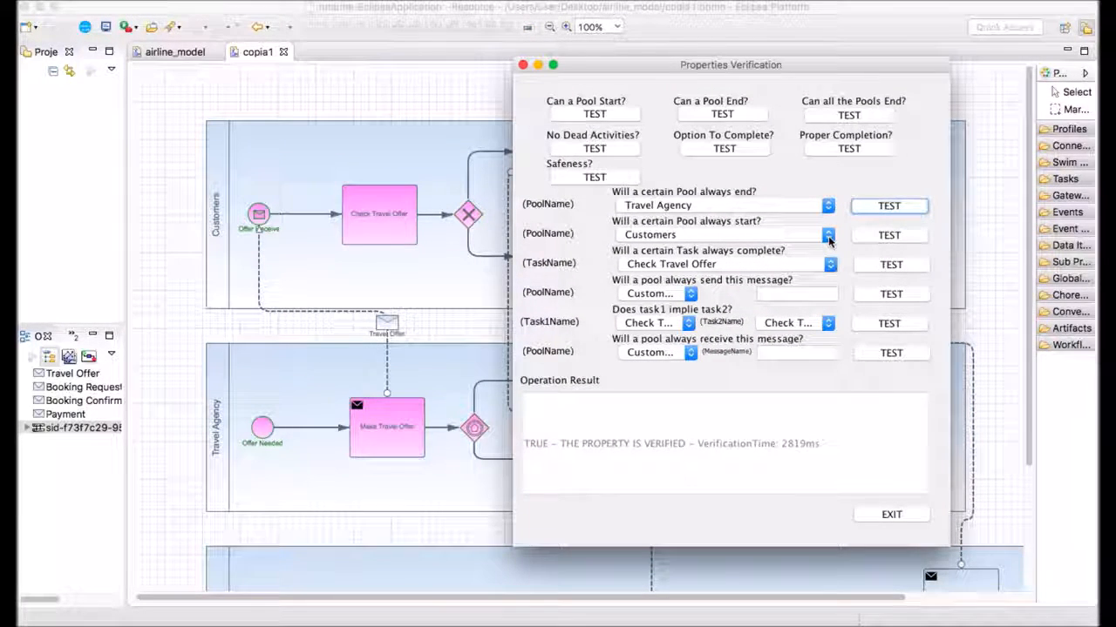
{"action": "left_click", "coordinate": [829, 265]}
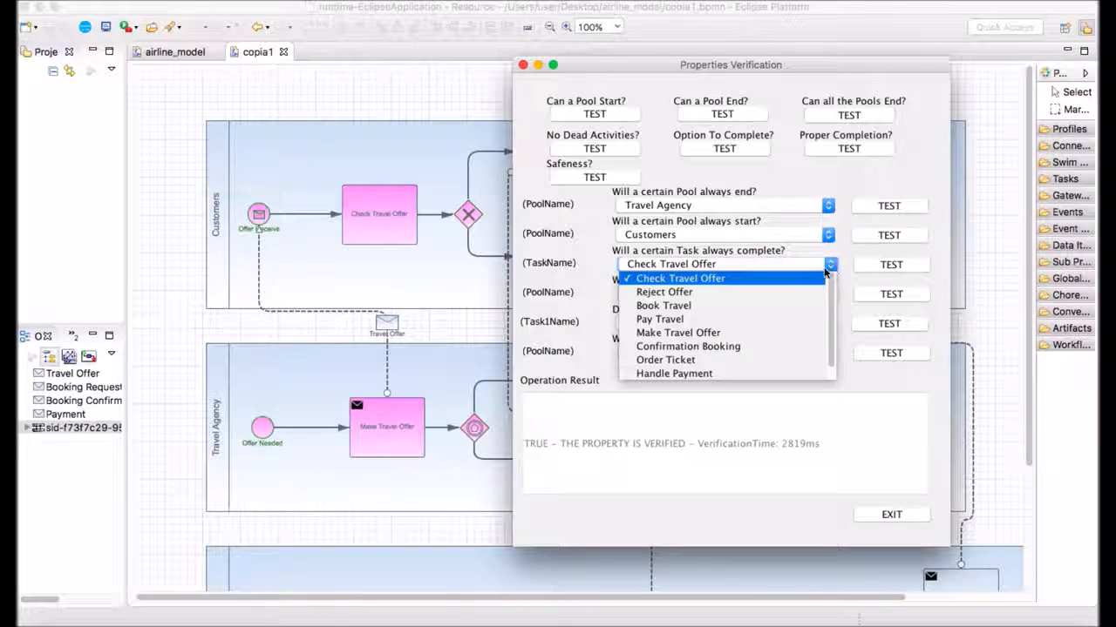
{"action": "left_click", "coordinate": [733, 332]}
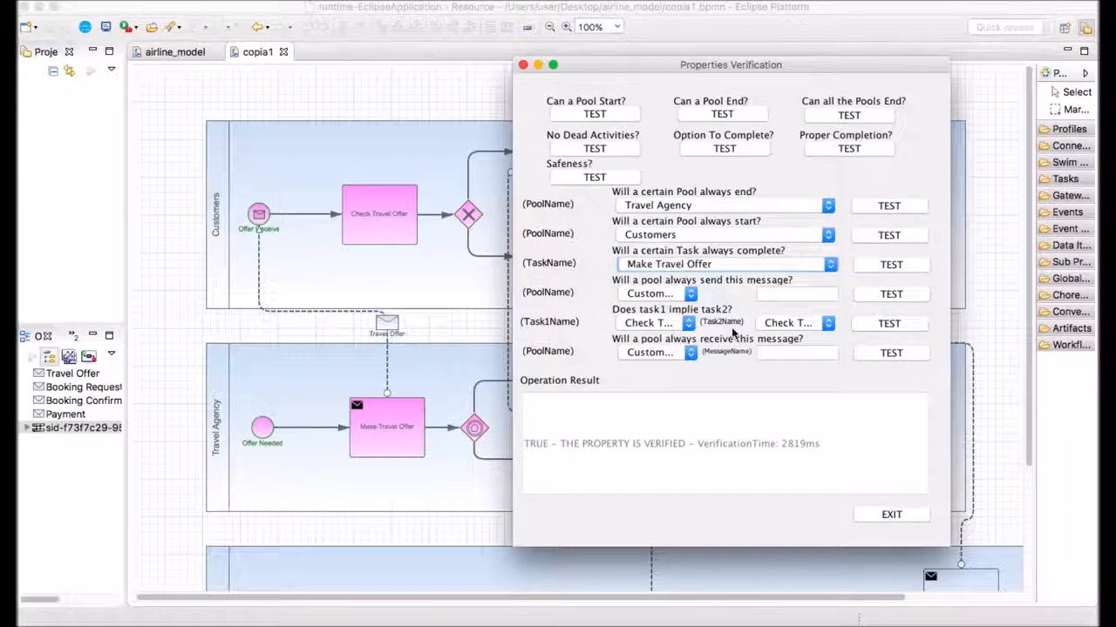
{"action": "left_click", "coordinate": [890, 266]}
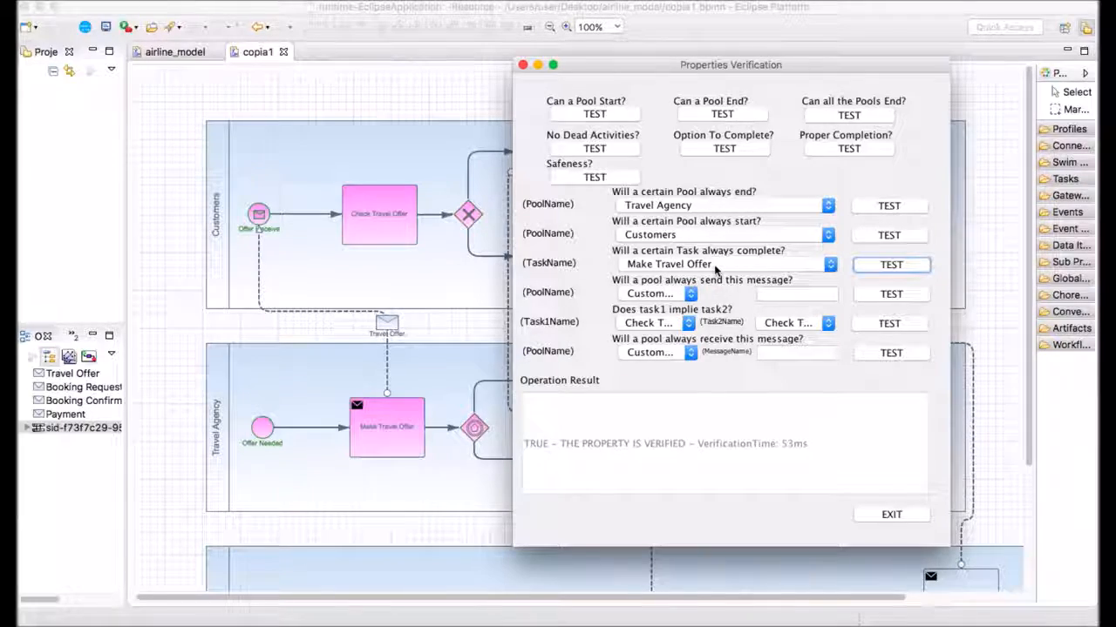
- Uncover the Book Travel task in the diagram and test whether that task will always complete
{"action": "left_click_drag", "start_coordinate": [791, 65], "coordinate": [909, 91]}
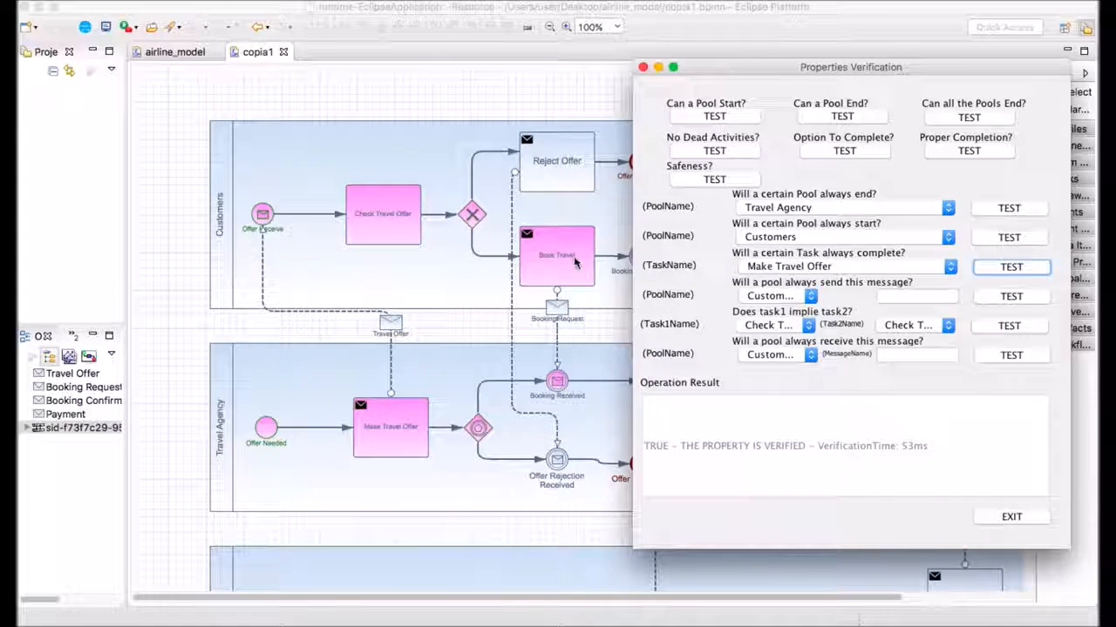
{"action": "left_click", "coordinate": [884, 267]}
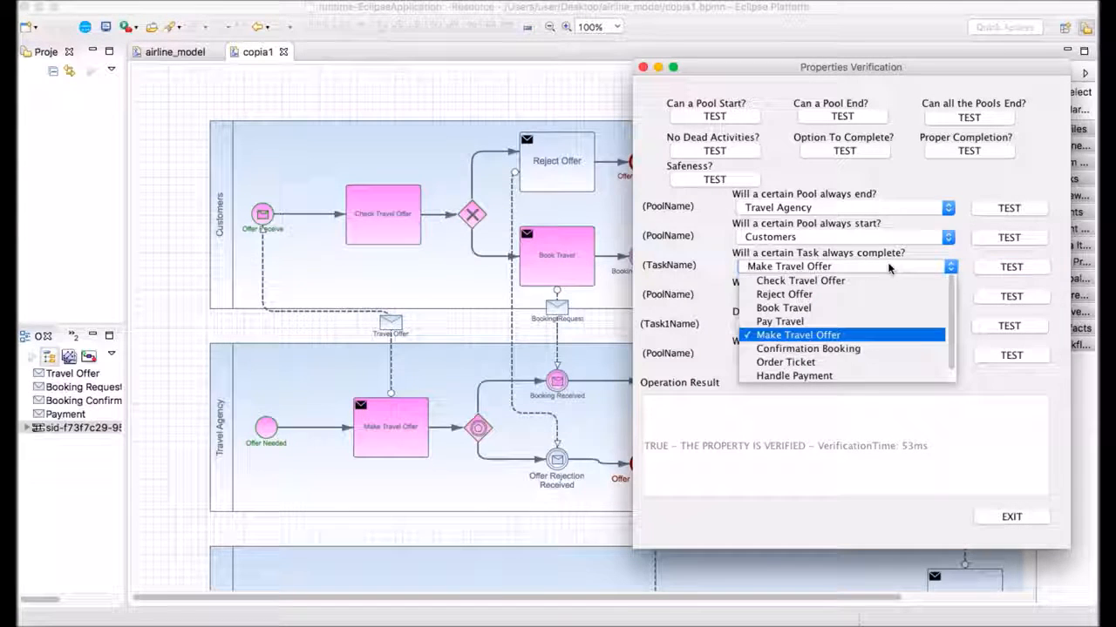
{"action": "left_click", "coordinate": [833, 308]}
{"action": "left_click", "coordinate": [1011, 269]}
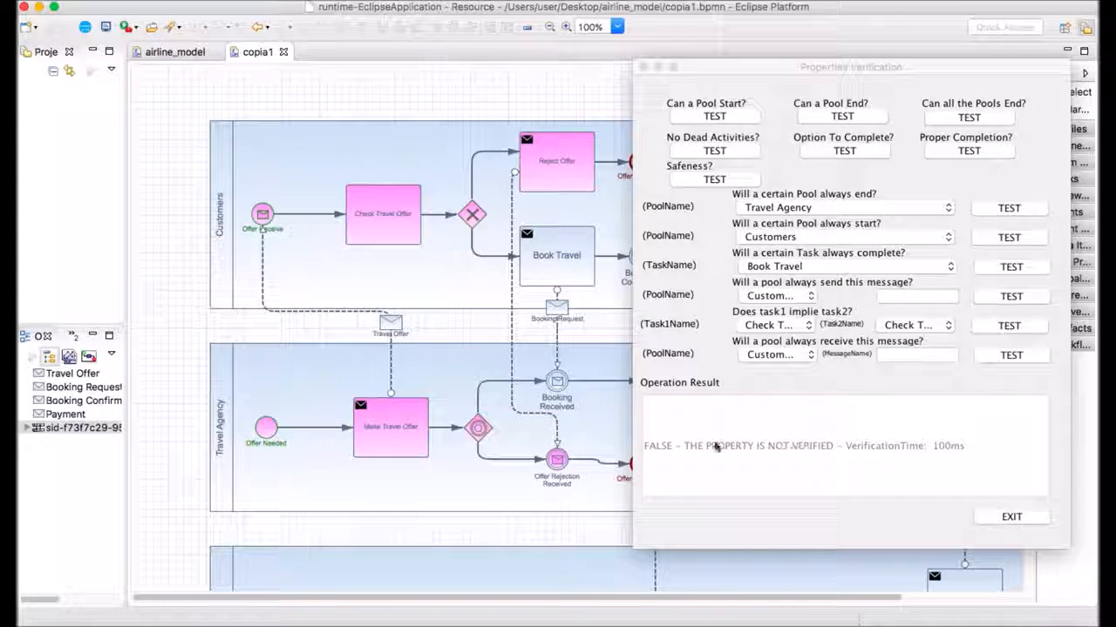
- Move the verification window aside to examine the highlighted path in the Customers and Travel Agency pools, then bring it back
{"action": "left_click", "coordinate": [660, 68]}
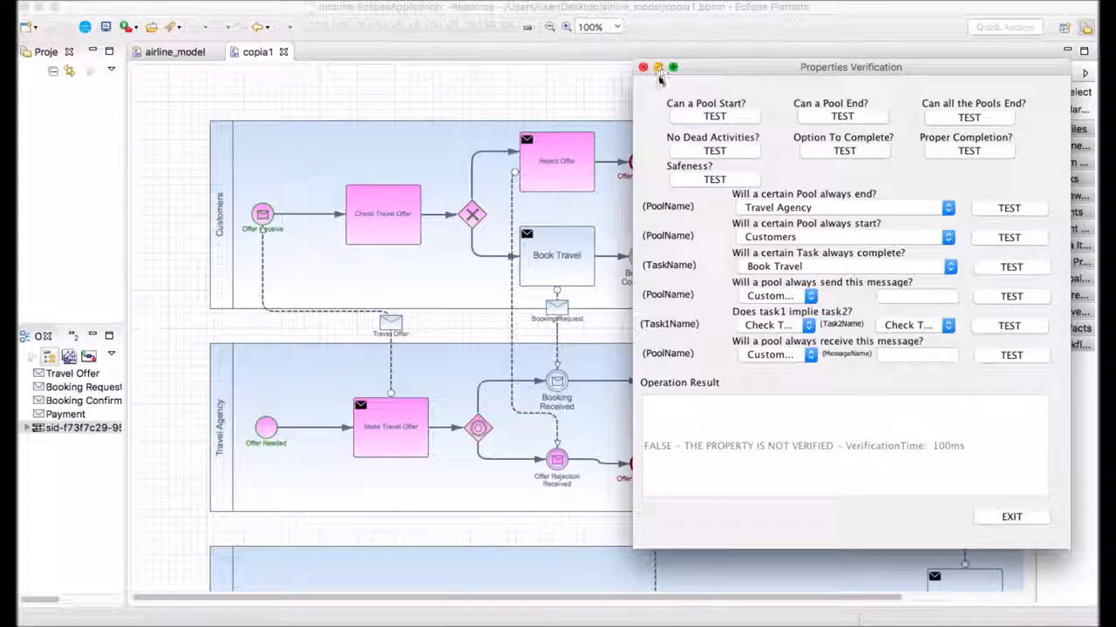
{"action": "left_click_drag", "start_coordinate": [712, 70], "coordinate": [786, 420]}
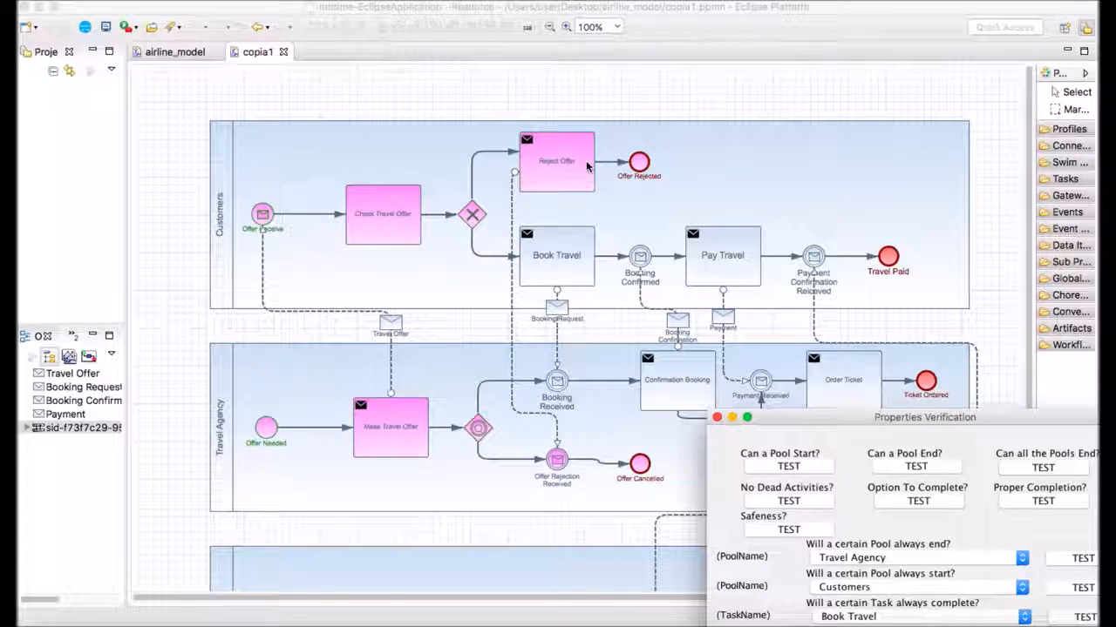
{"action": "left_click_drag", "start_coordinate": [857, 423], "coordinate": [547, 78]}
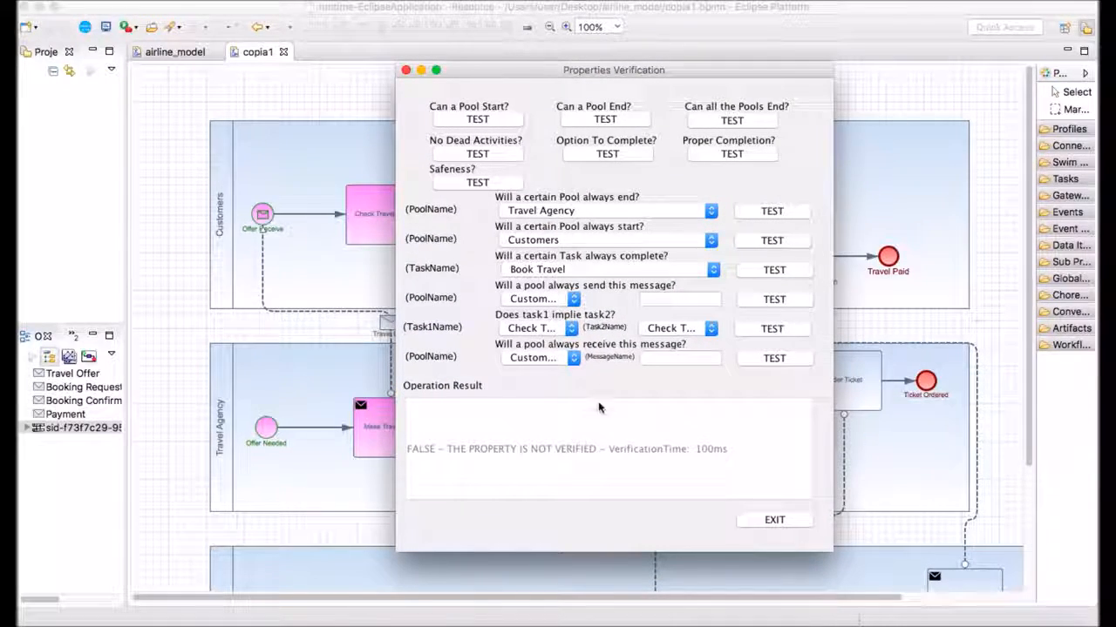